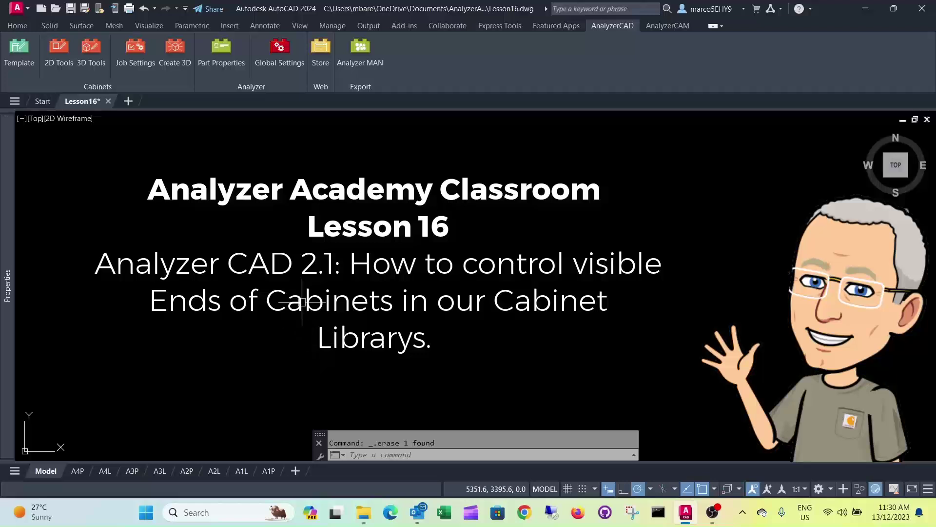
Open 2D Tools from the AnalyzerCAD ribbon, defaulting to Base Sink Unit 2 Door
left_click(57, 50)
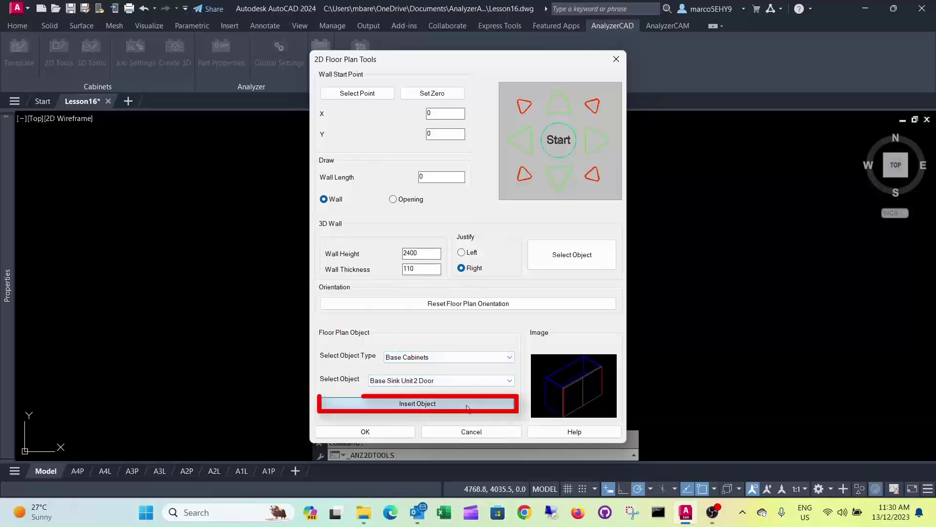
Place a 900 Base Sink Unit 2 Door, then a 450 FP Base Unit 4 Drawer Equal beside it, finger pull 30
left_click(418, 403)
left_click(183, 207)
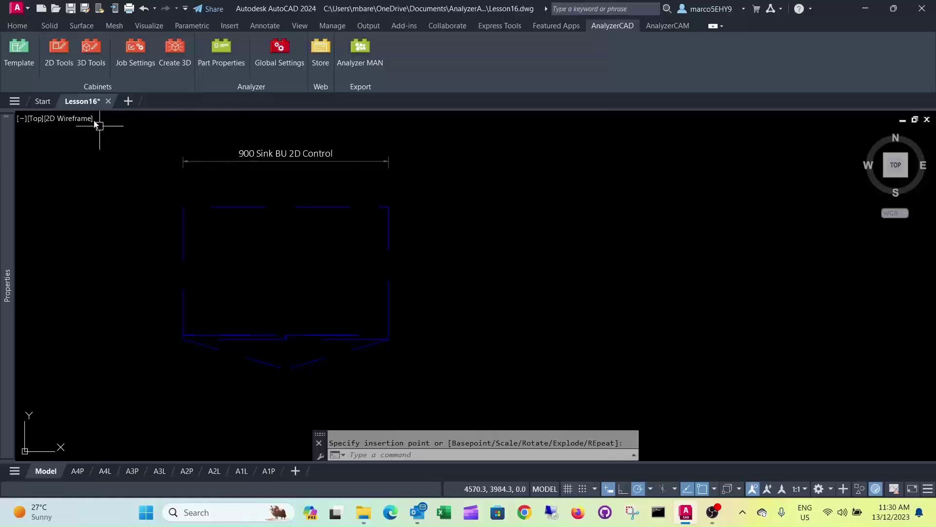
left_click(55, 51)
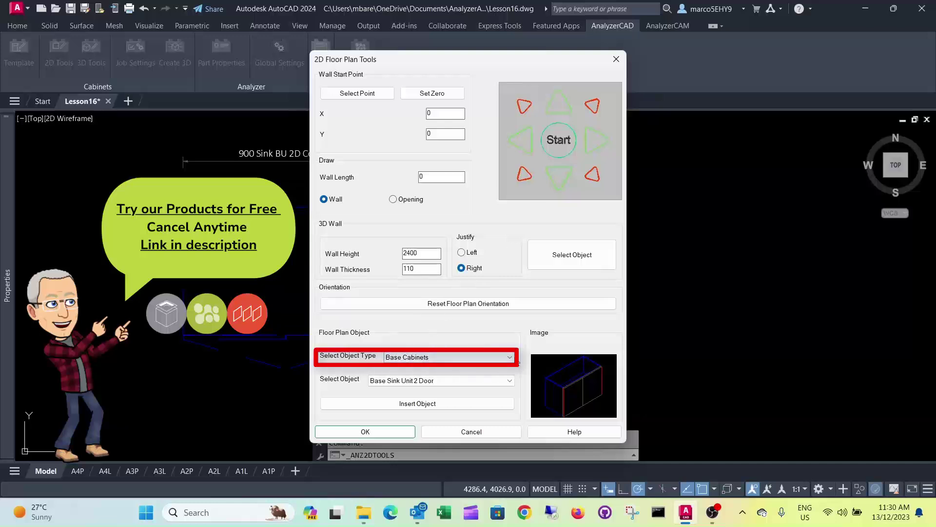
left_click(509, 357)
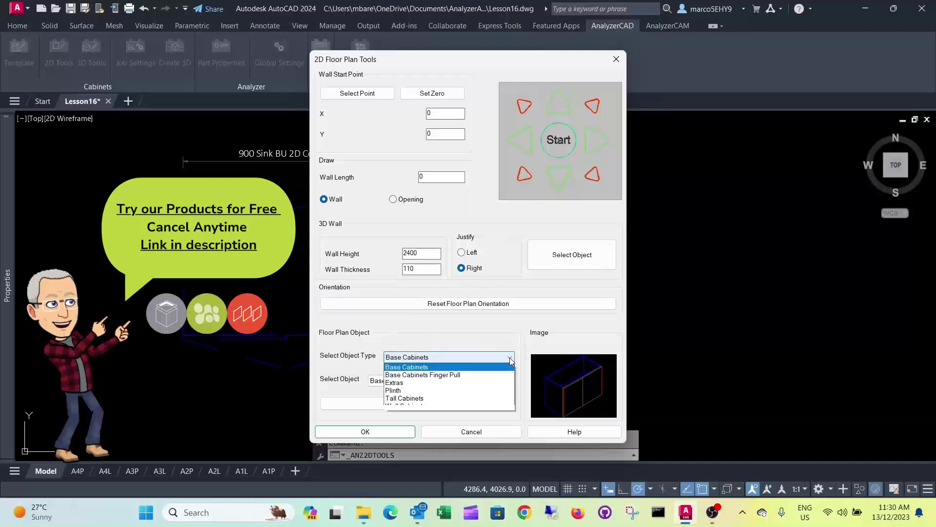
left_click(446, 384)
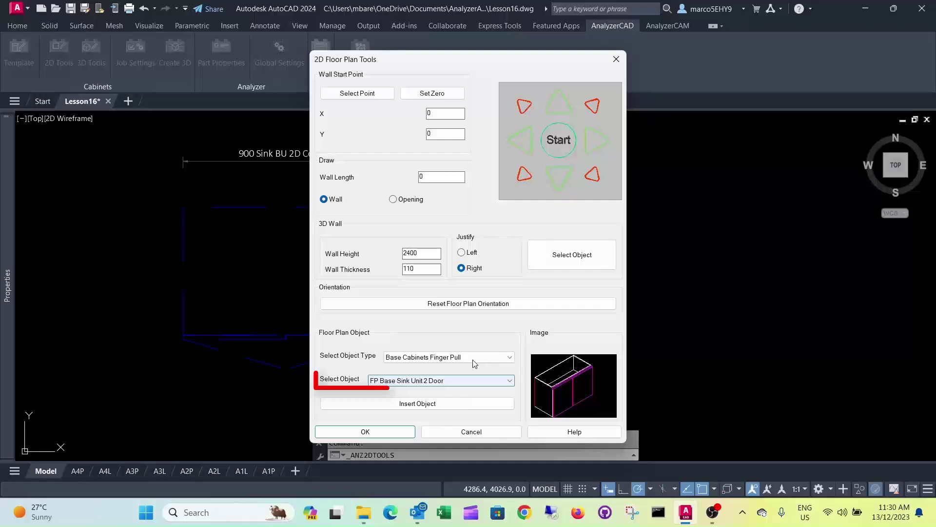
left_click(508, 384)
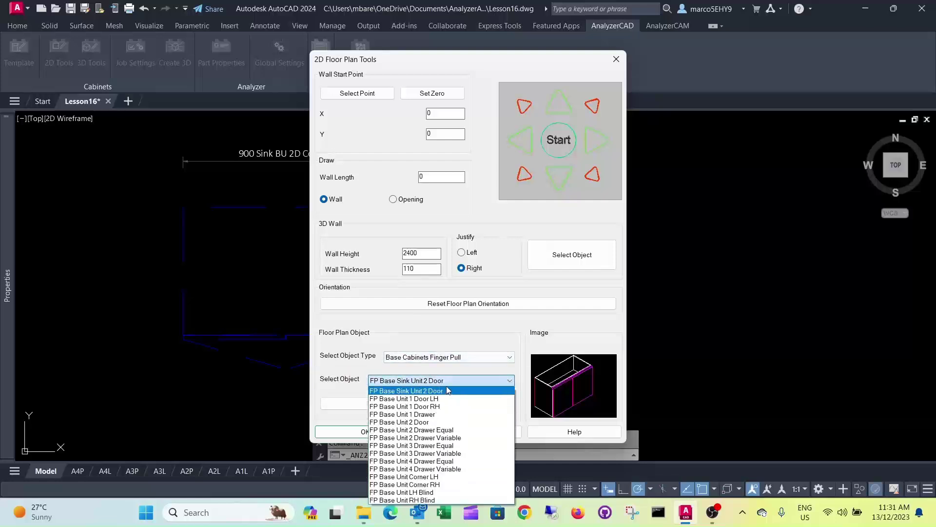
left_click(438, 460)
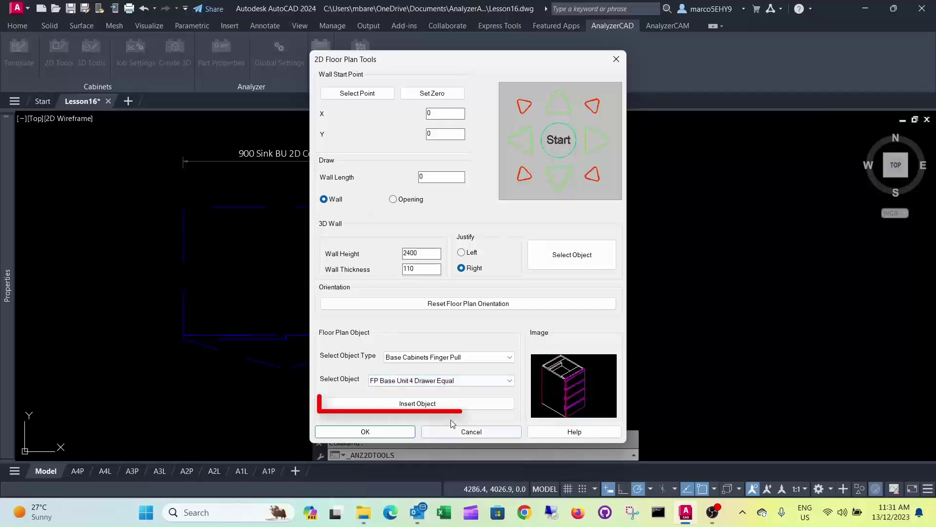
left_click(450, 404)
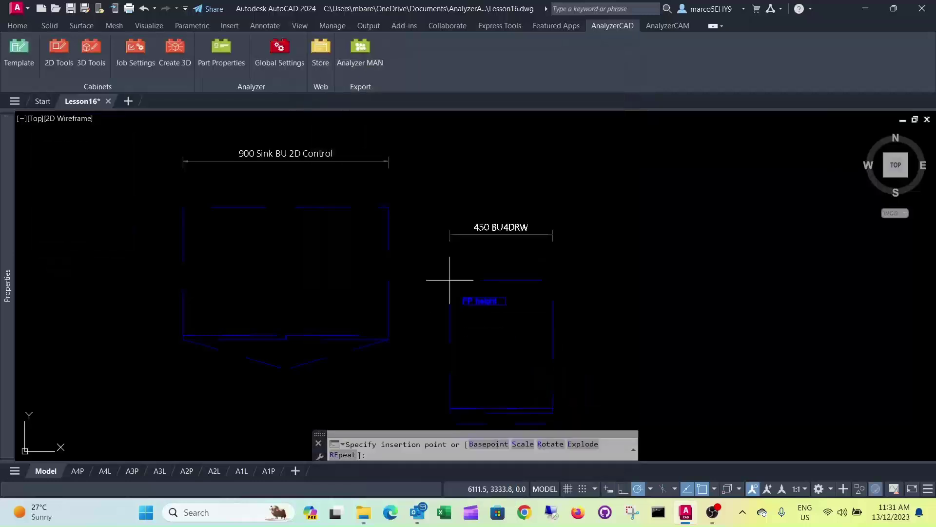
left_click(389, 207)
type("3")
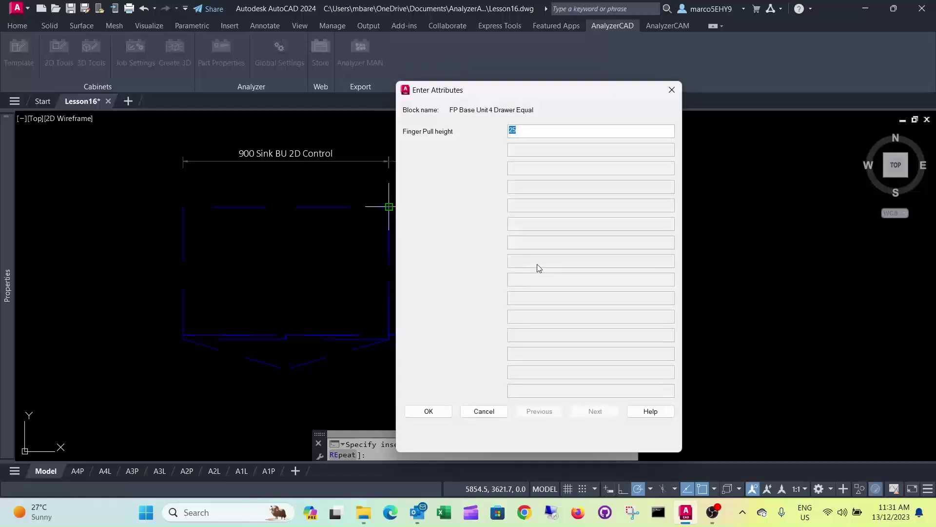
type("0")
left_click(427, 411)
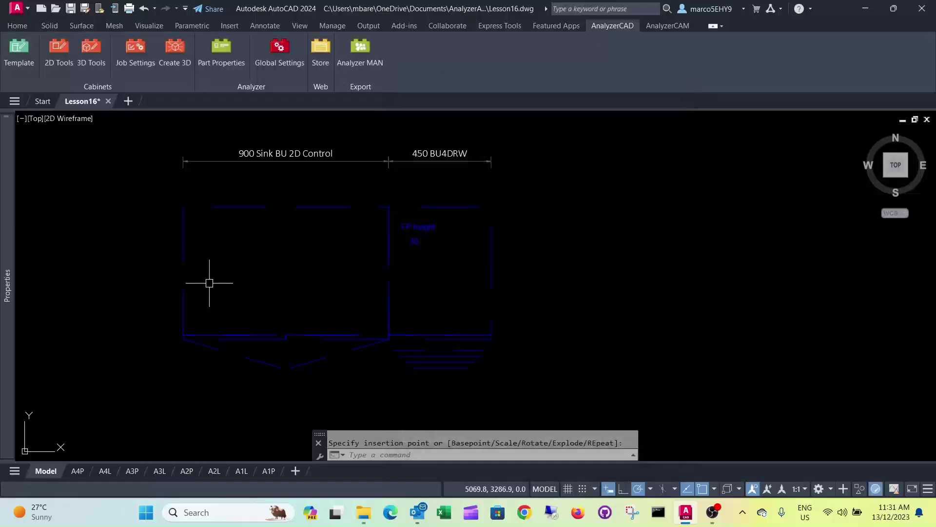
In a tilted view, set the sink unit's VisibleEnd to LH and the drawer unit's to RH
mouse_move(257, 316)
middle_mouse_down("shift")
mouse_move(293, 228)
mouse_move(263, 268)
middle_mouse_up("shift")
key("Escape")
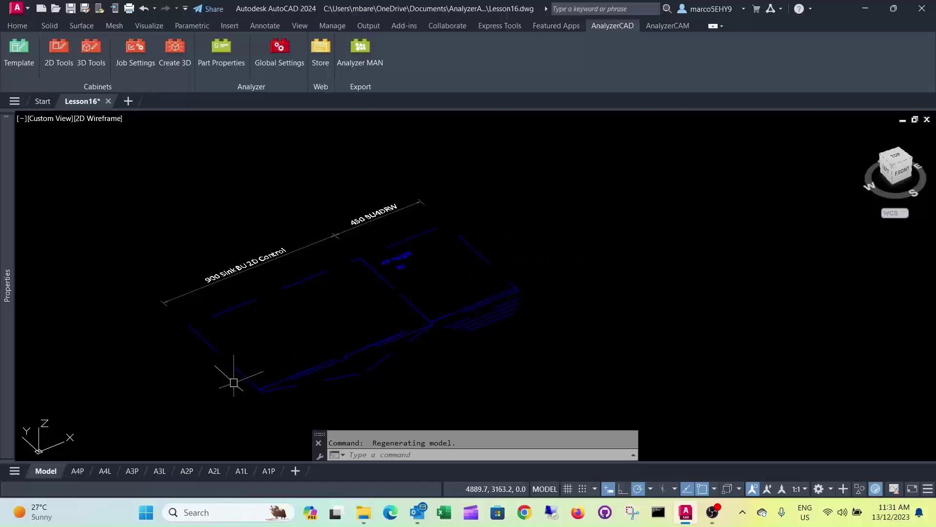
left_click(248, 373)
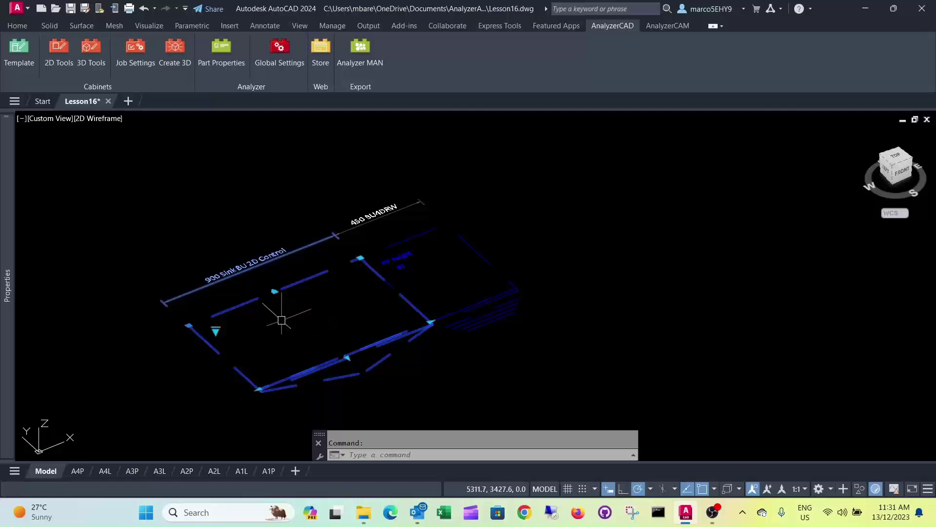
left_click(216, 330)
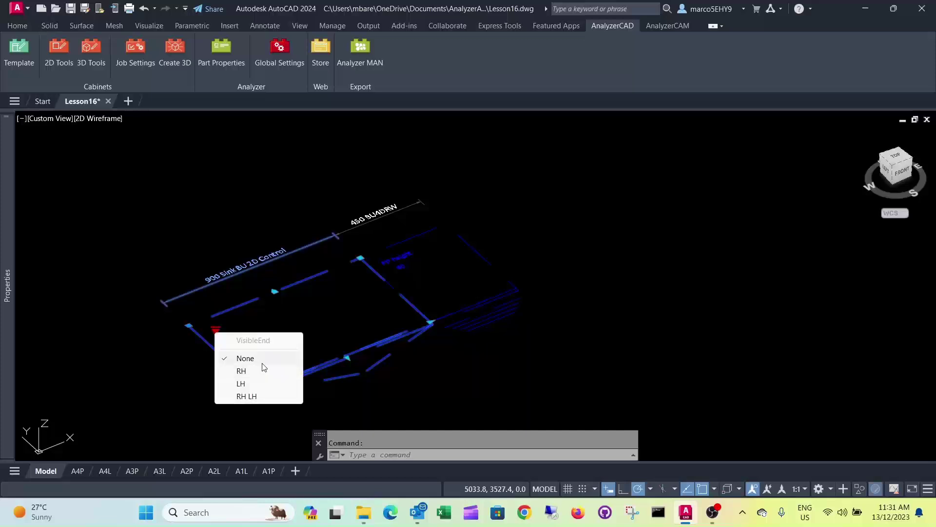
left_click(241, 384)
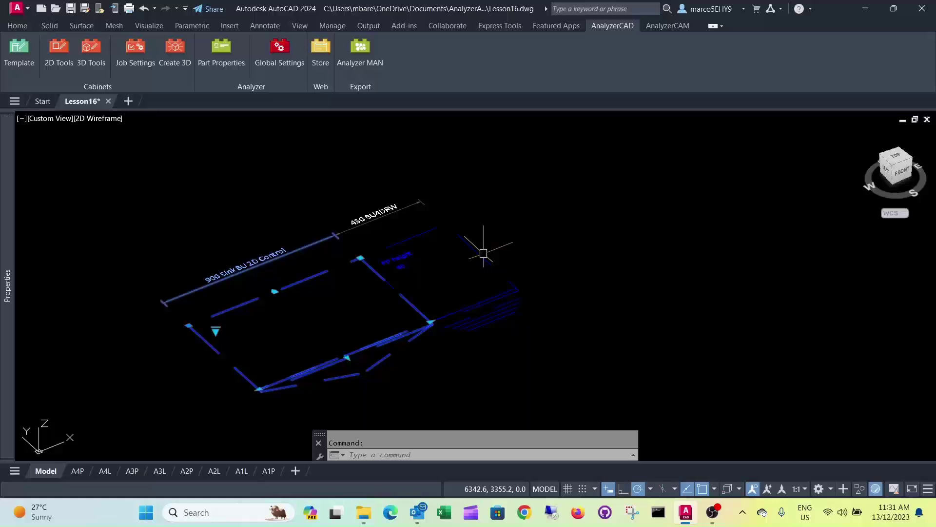
left_click(415, 275)
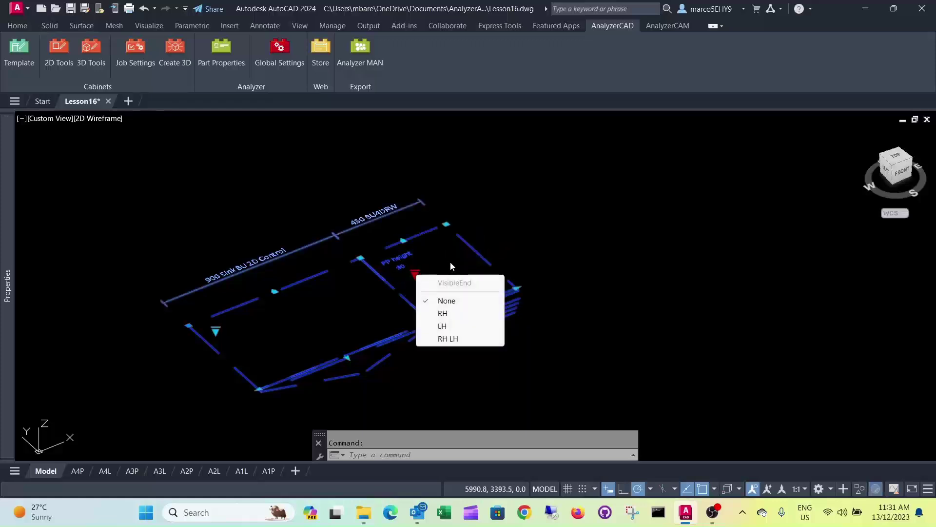
left_click(444, 313)
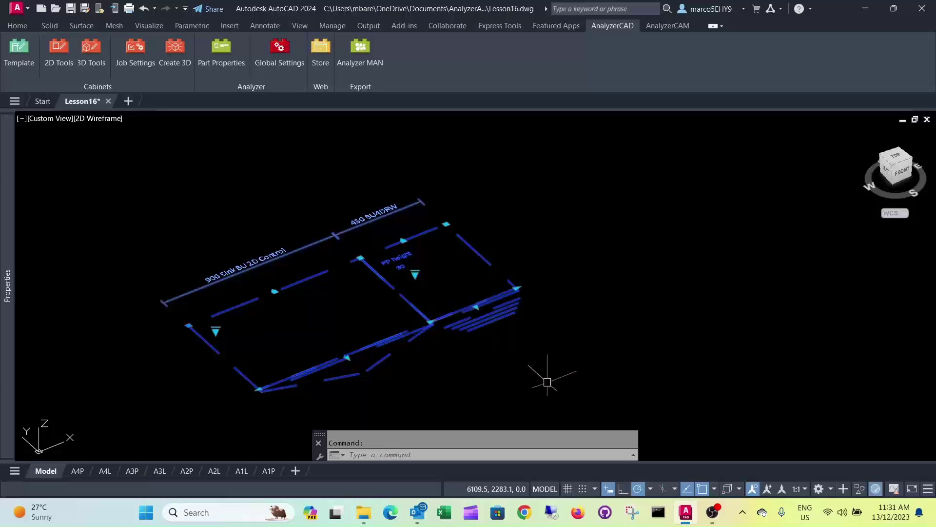
key("Escape")
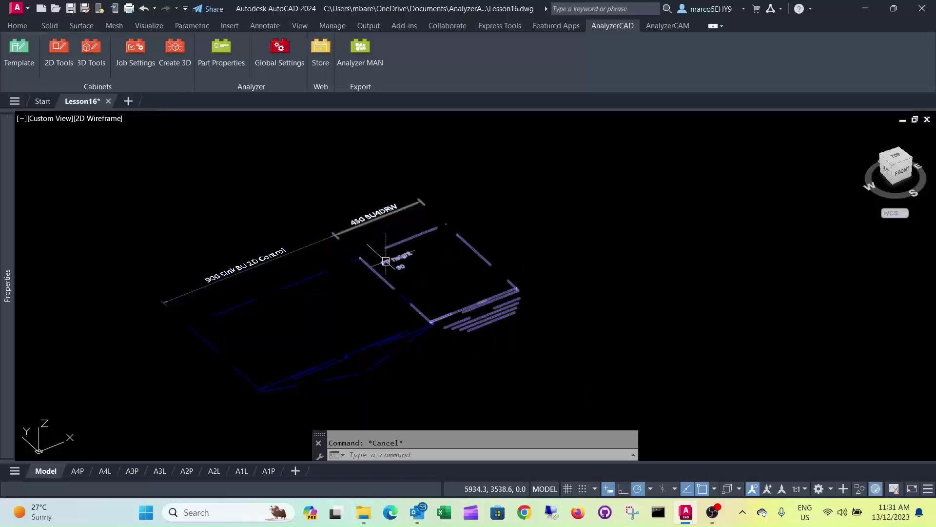
Run Create 3D on the sink and drawer unit blocks and zoom in to inspect the carcasses
left_click(173, 49)
left_click(255, 385)
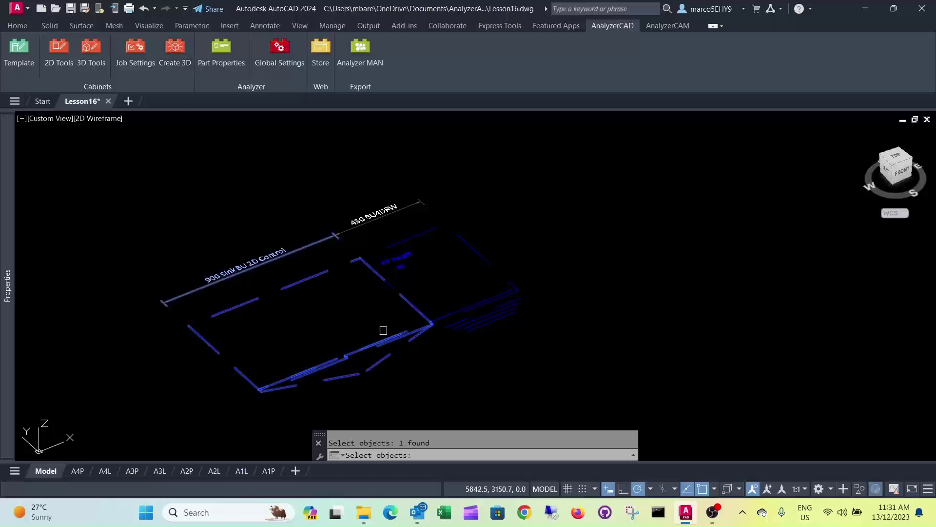
left_click(483, 298)
key("Return")
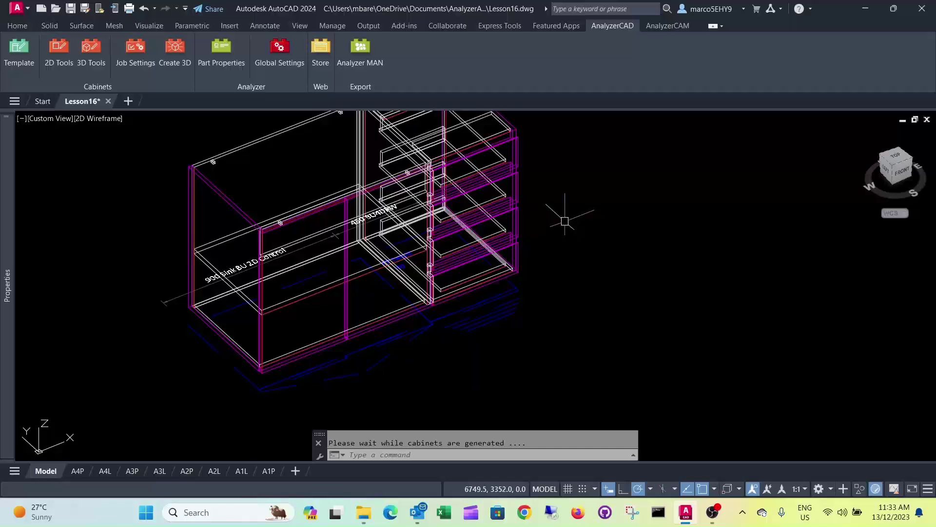
middle_click_drag(565, 221, 558, 265)
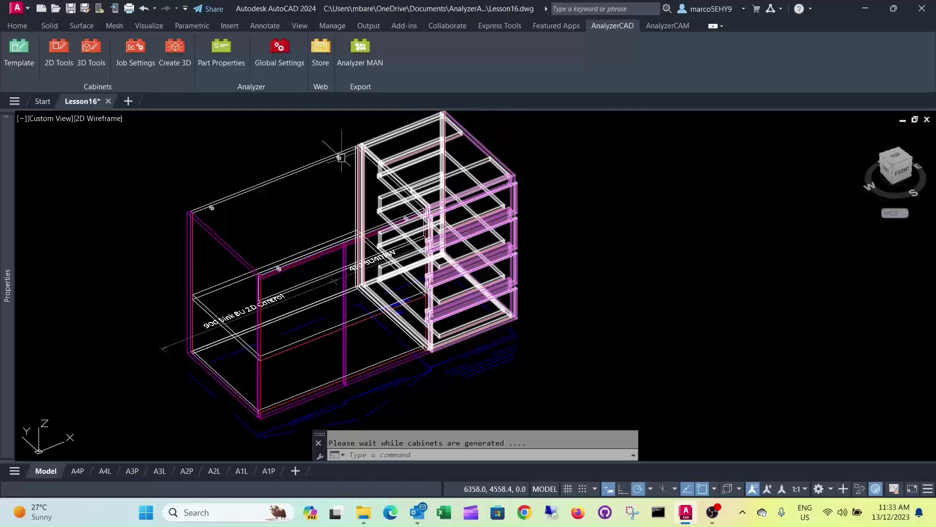
scroll(342, 151, "up", 5)
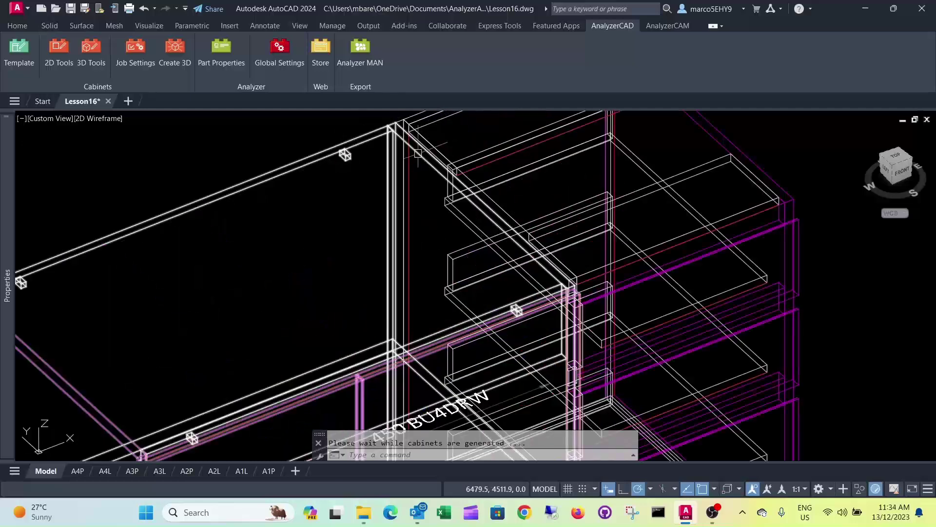
scroll(287, 173, "down", 5)
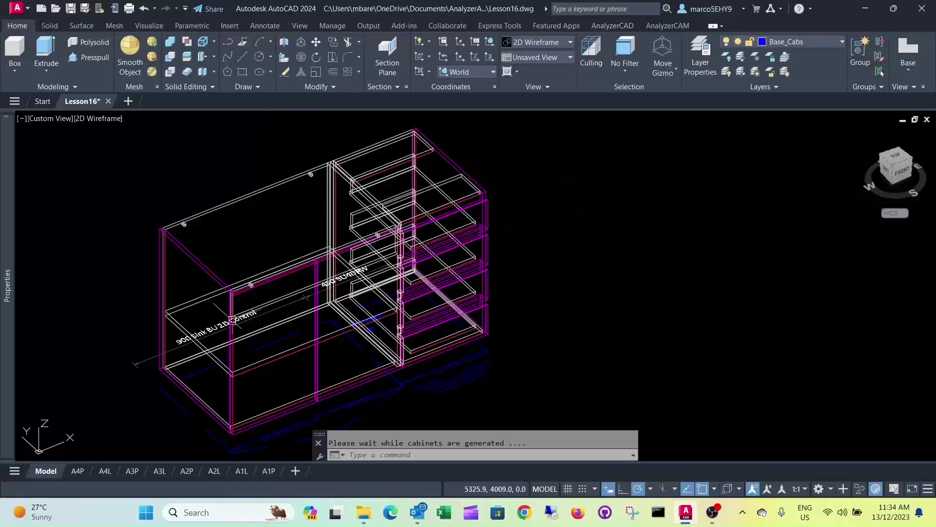
scroll(130, 252, "up", 2)
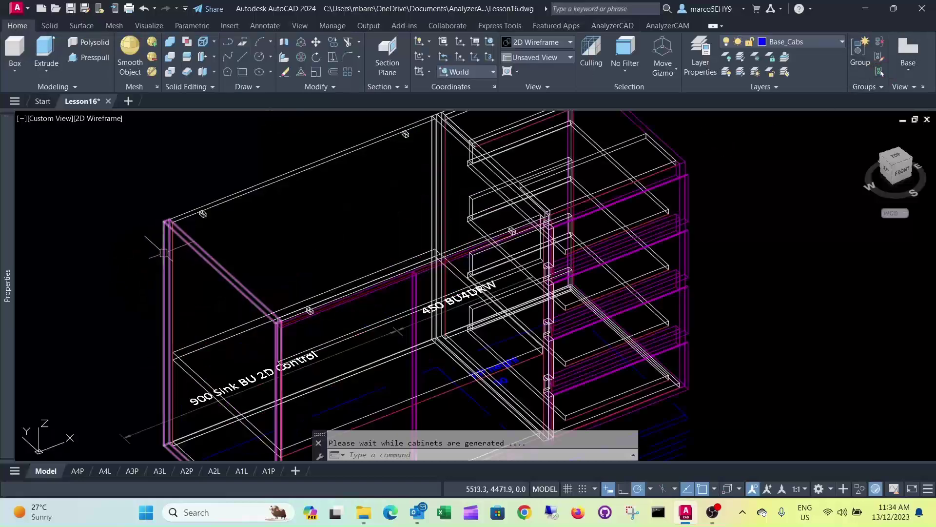
Open AnalyzerCAD Part Properties for the sink unit's left end panel
left_click(163, 252)
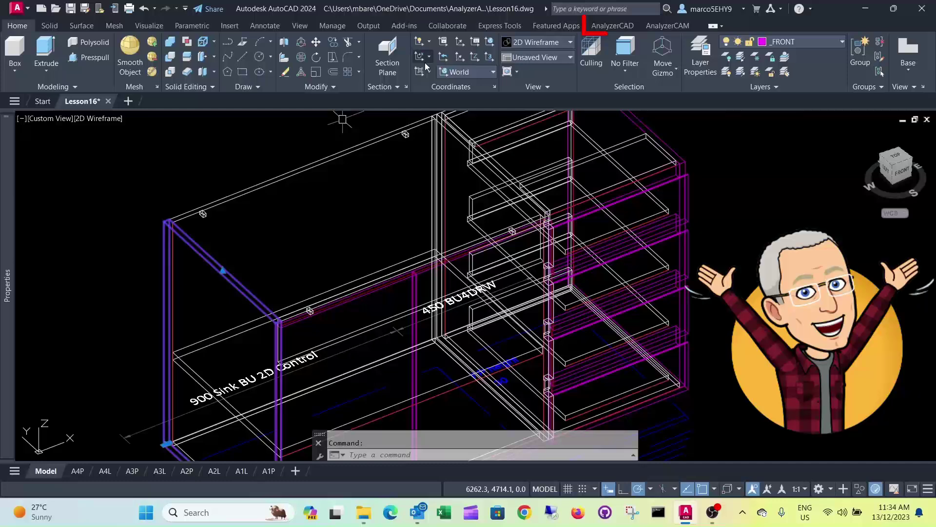
left_click(615, 26)
left_click(229, 46)
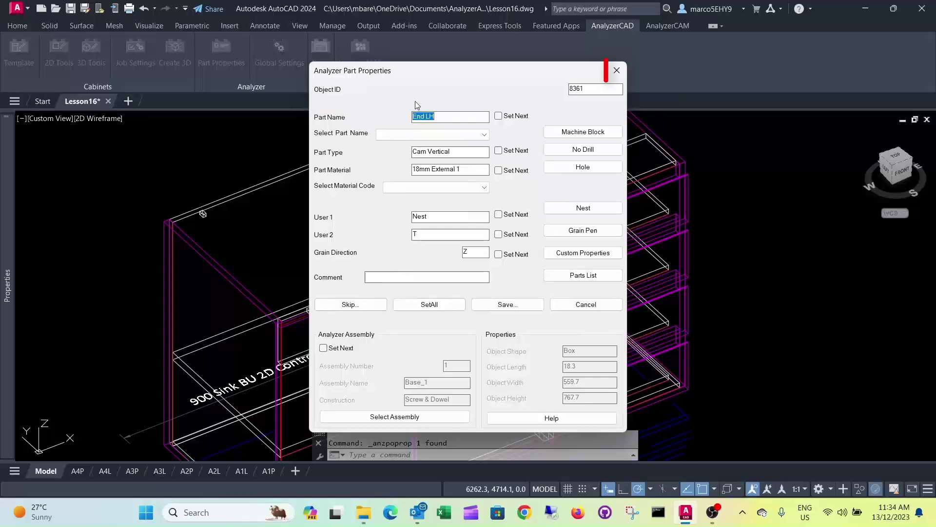
Review the part properties of the sink unit's left door panel
left_click(617, 70)
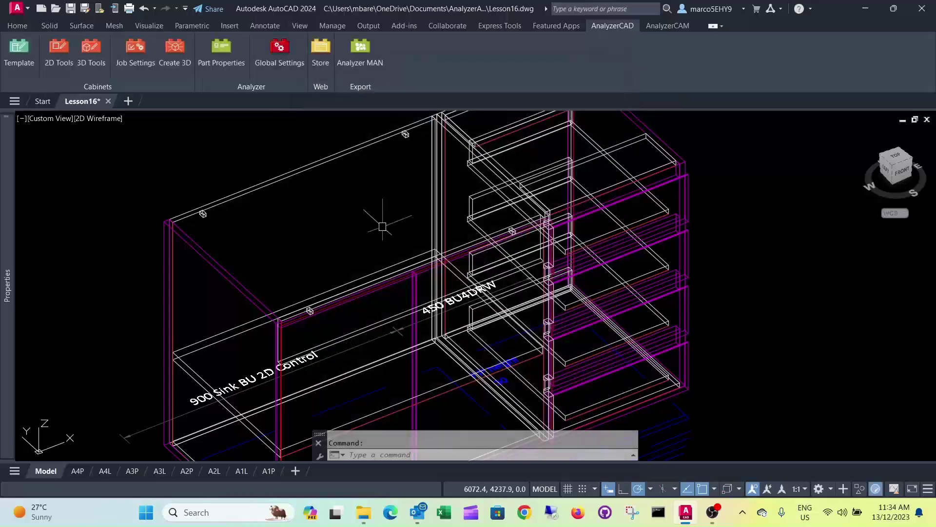
scroll(302, 352, "up", 4)
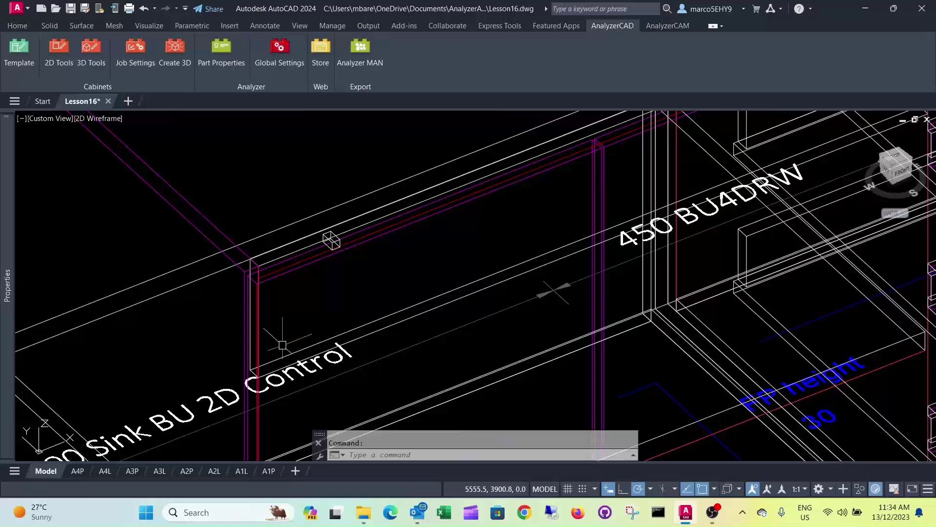
left_click(284, 277)
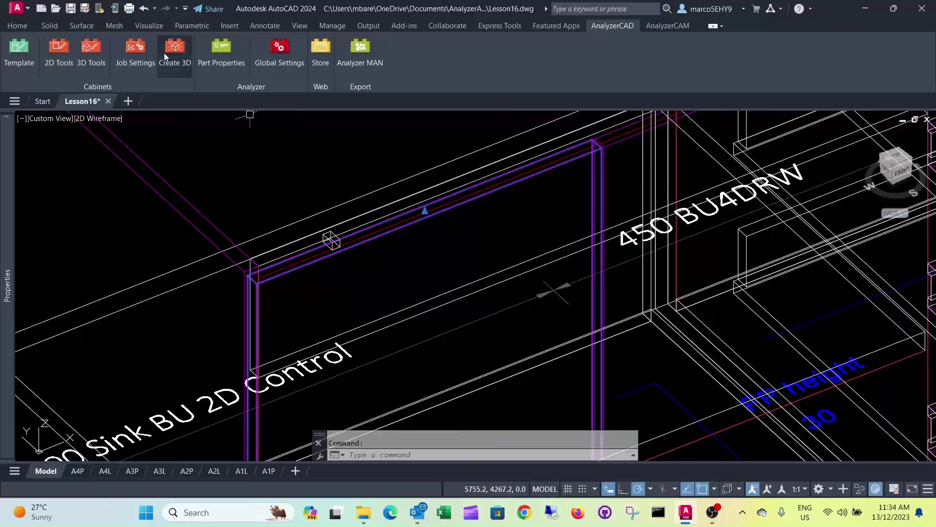
left_click(220, 48)
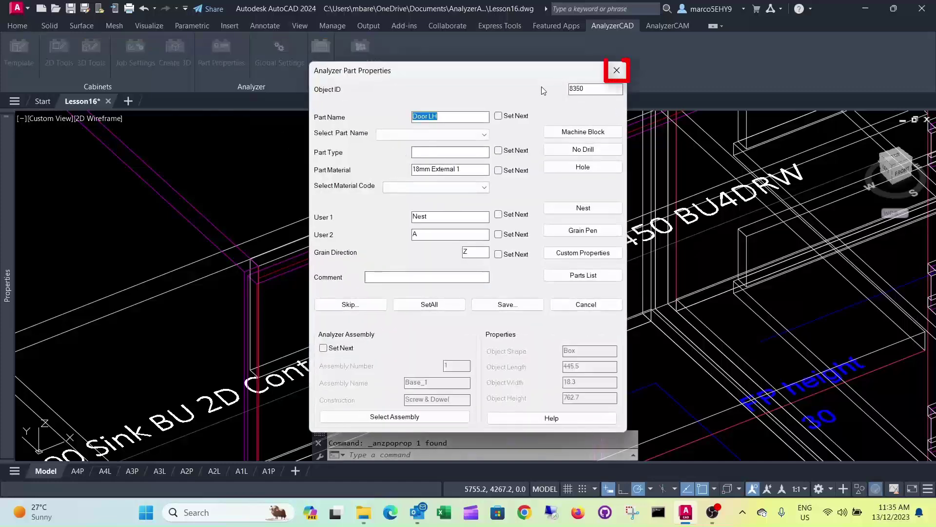
left_click(617, 70)
Review the part properties of the right end panel
scroll(278, 205, "down", 6)
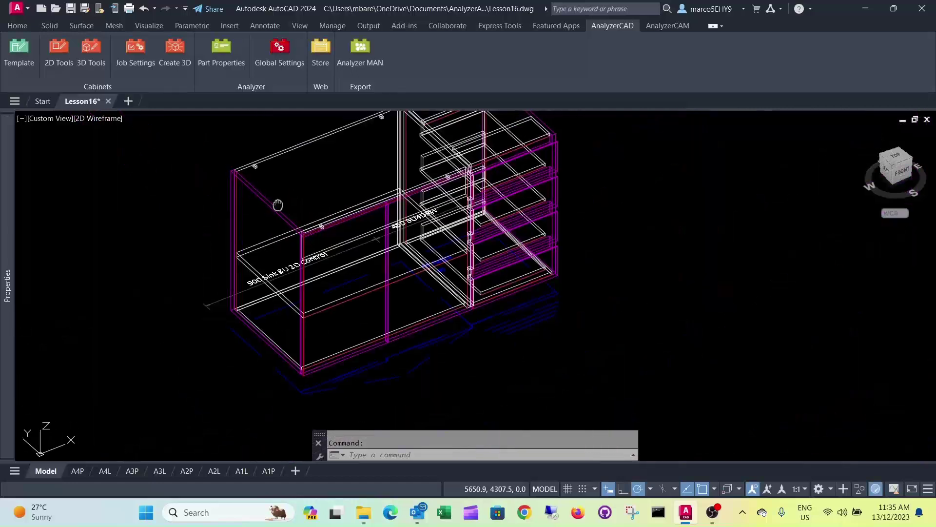
scroll(420, 137, "up", 2)
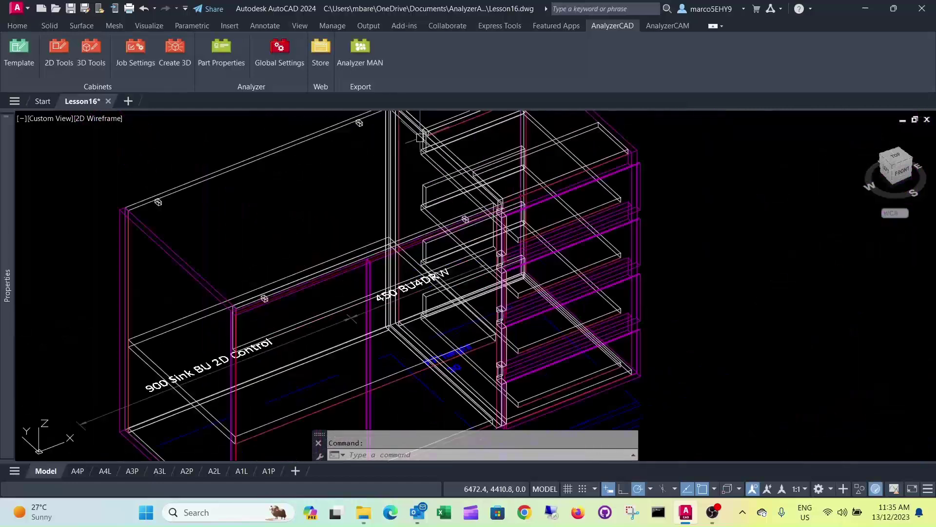
scroll(420, 138, "up", 2)
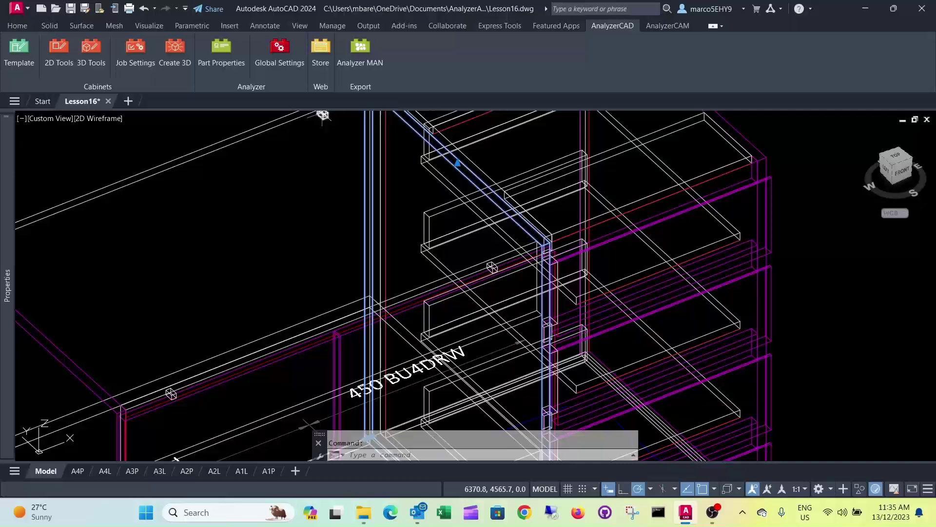
left_click(236, 51)
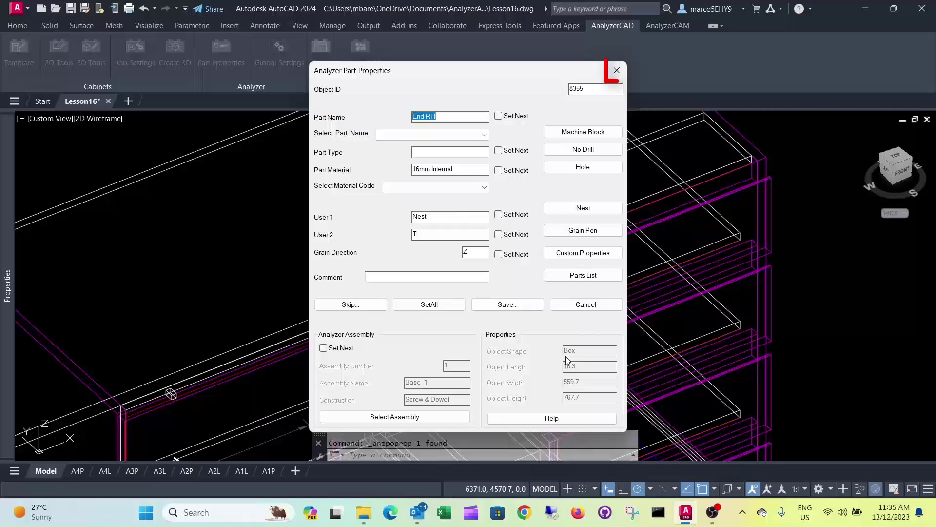
left_click(618, 70)
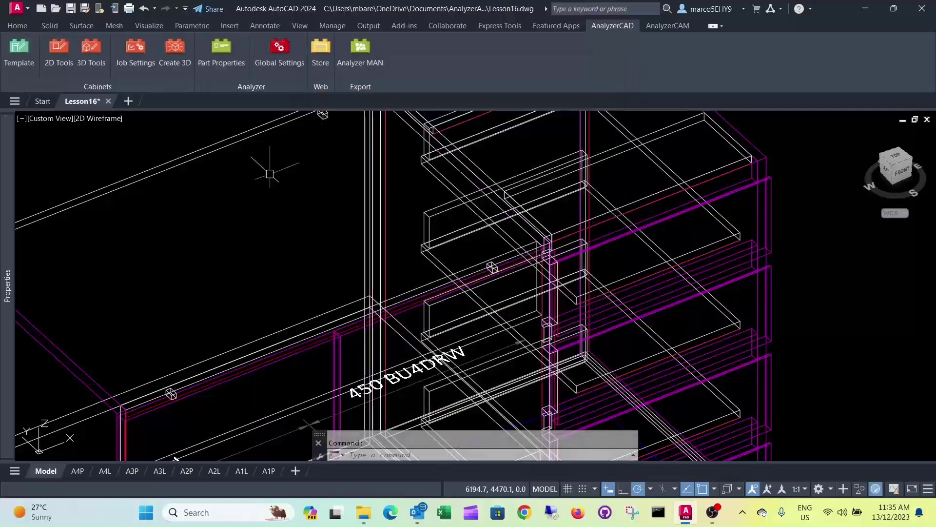
Recheck the left end panel's properties: Cam Vertical, 18mm External 1
scroll(161, 244, "down", 5)
scroll(173, 319, "up", 3)
scroll(194, 191, "up", 2)
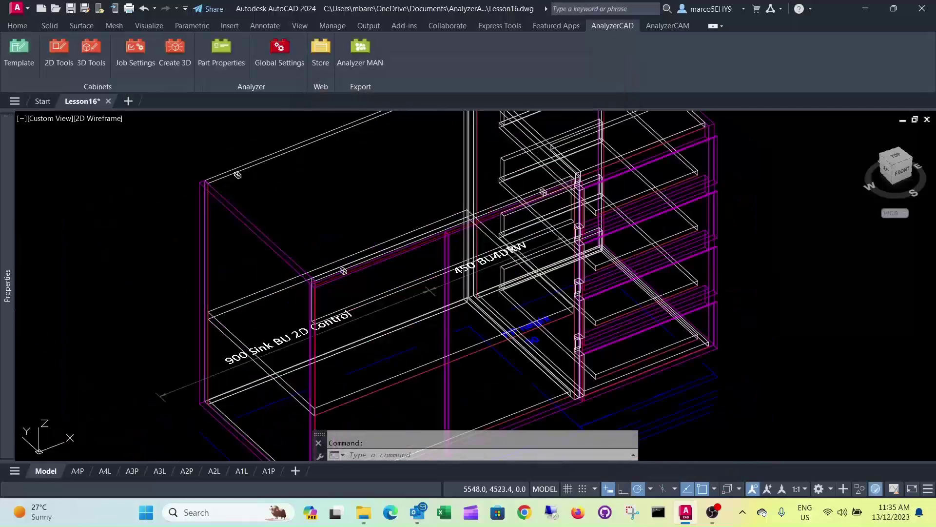
left_click(203, 200)
left_click(222, 54)
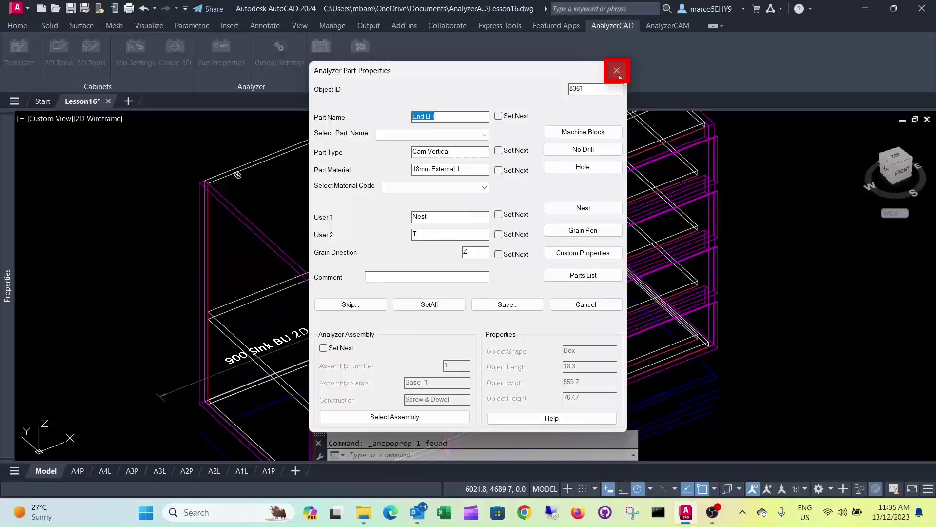
left_click(616, 71)
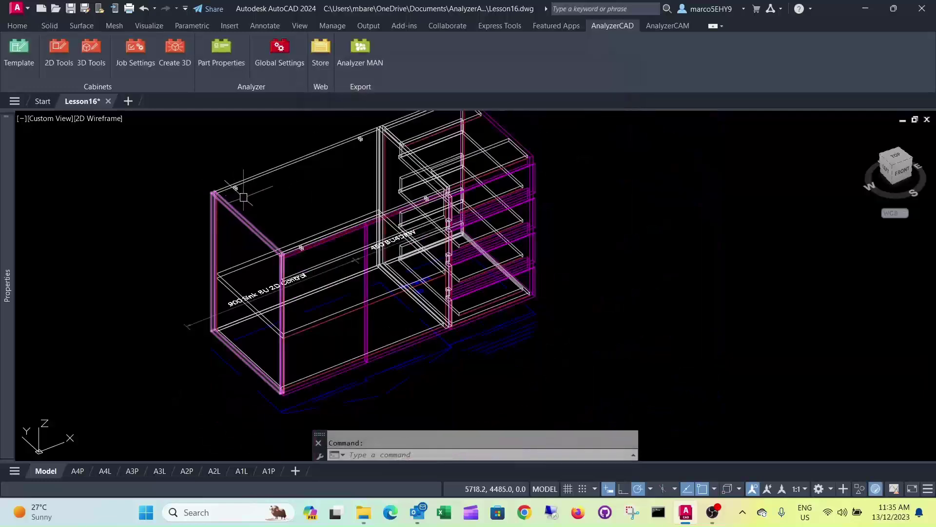
middle_click_drag(268, 208, 222, 243)
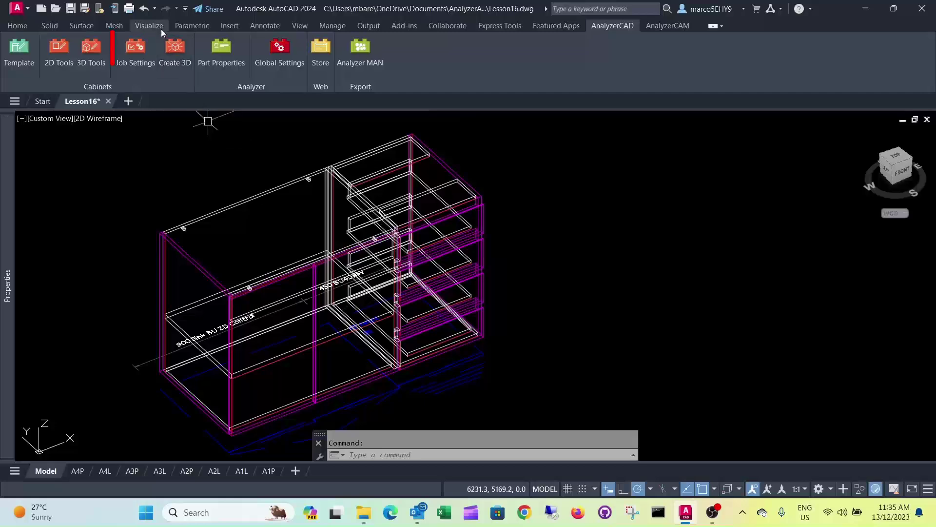
left_click(137, 49)
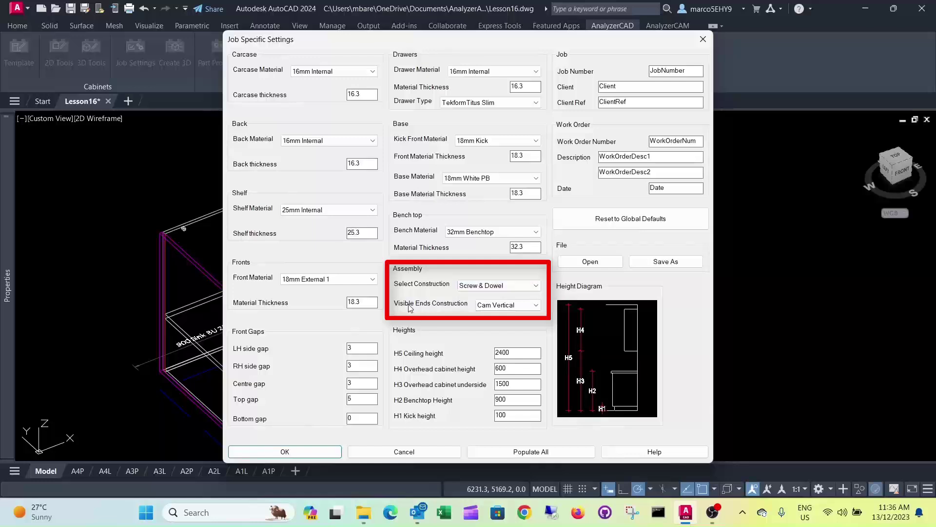
left_click(536, 307)
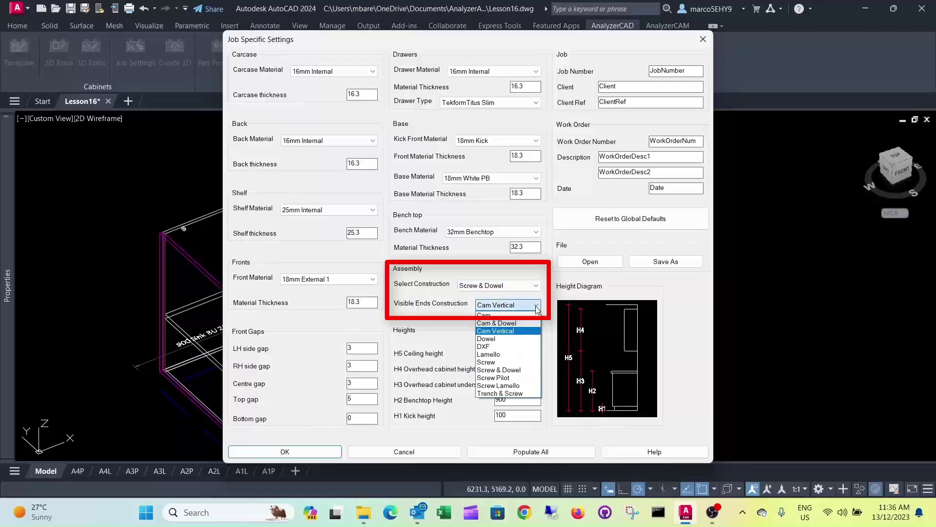
left_click(536, 307)
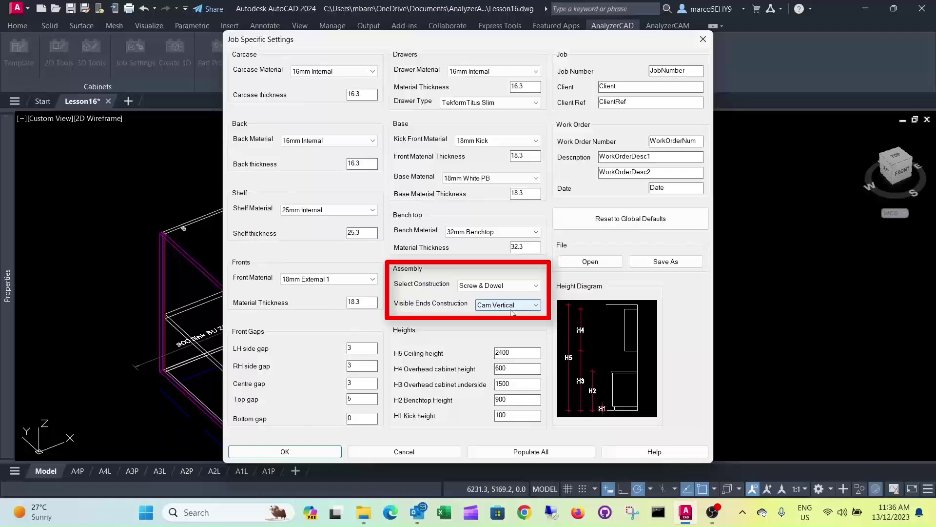
left_click(704, 41)
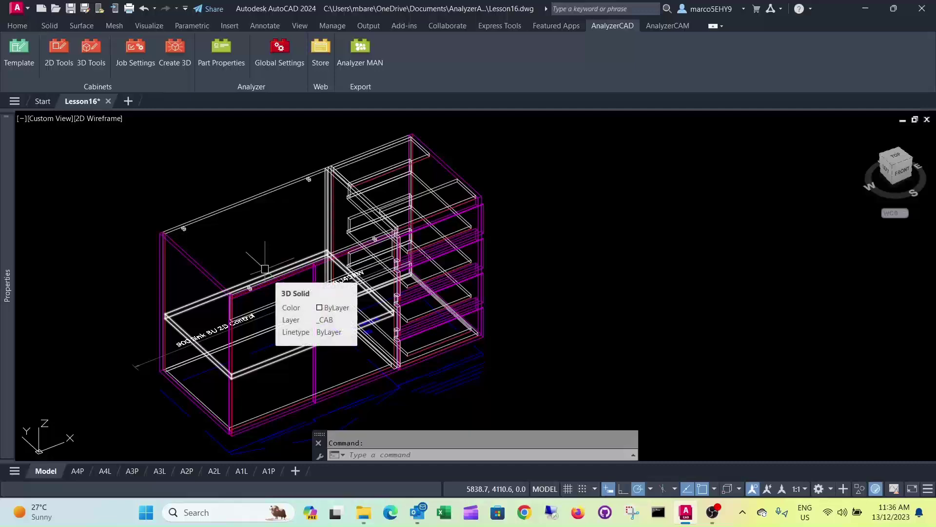
Measure the end panel's thickness with DIST, giving 18.3
scroll(413, 140, "up", 5)
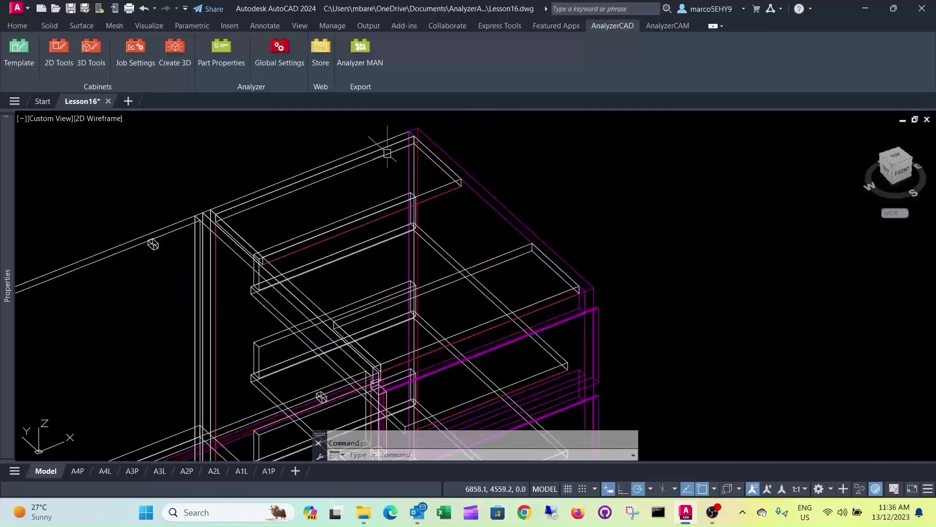
mouse_move(383, 150)
middle_mouse_down()
mouse_move(324, 184)
mouse_move(330, 111)
middle_mouse_up()
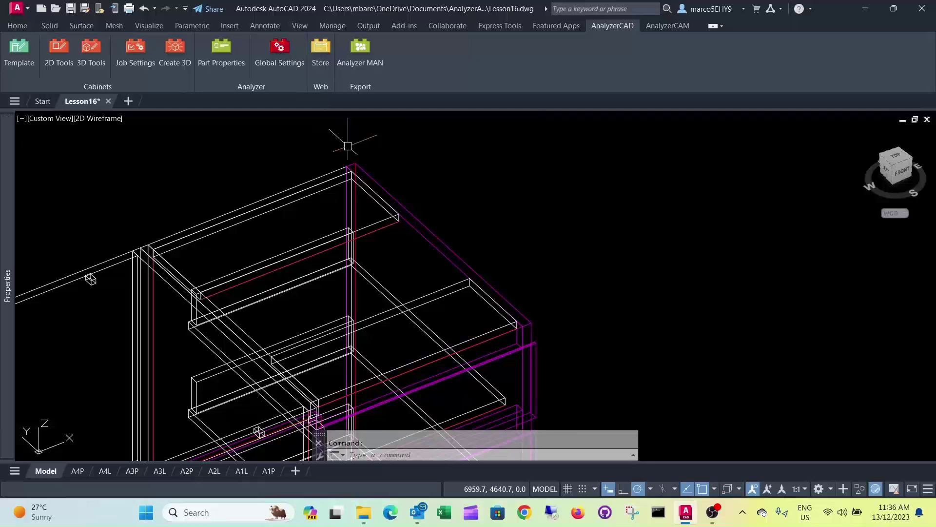
type("dist")
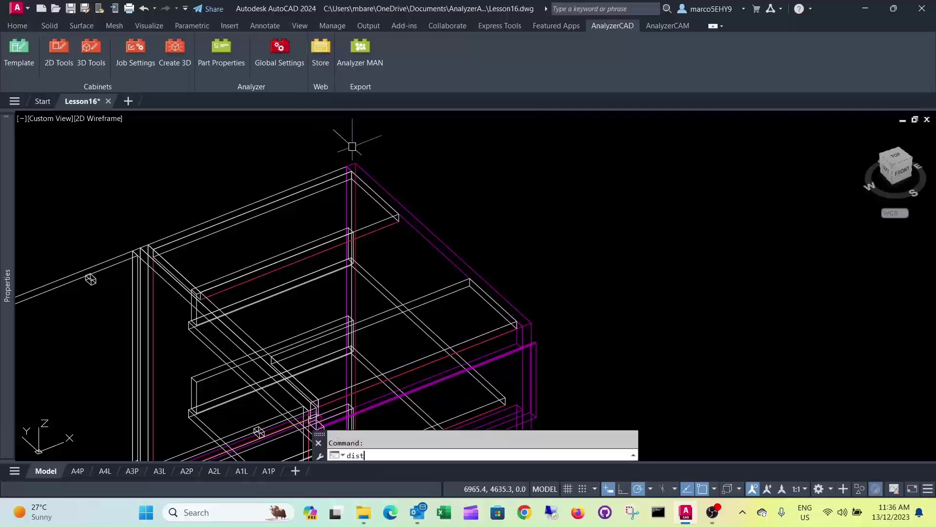
key("Return")
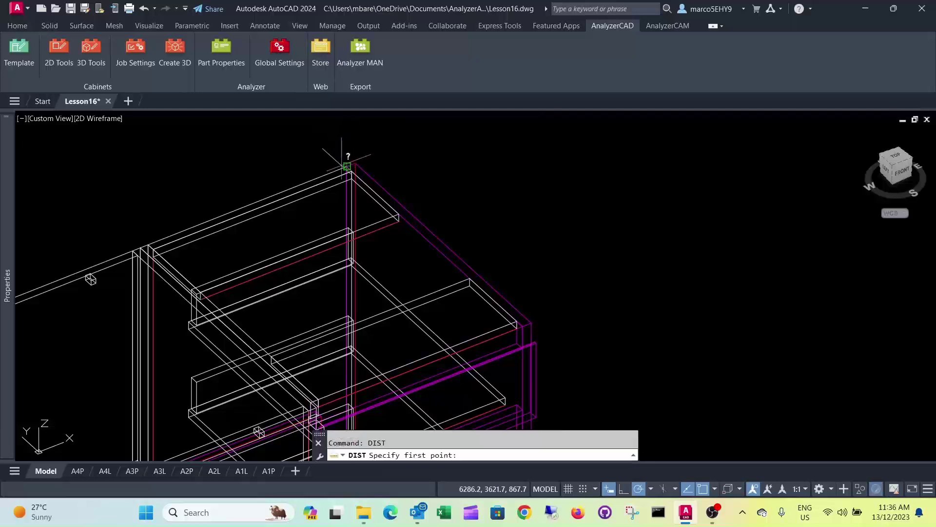
left_click(346, 166)
left_click(353, 165)
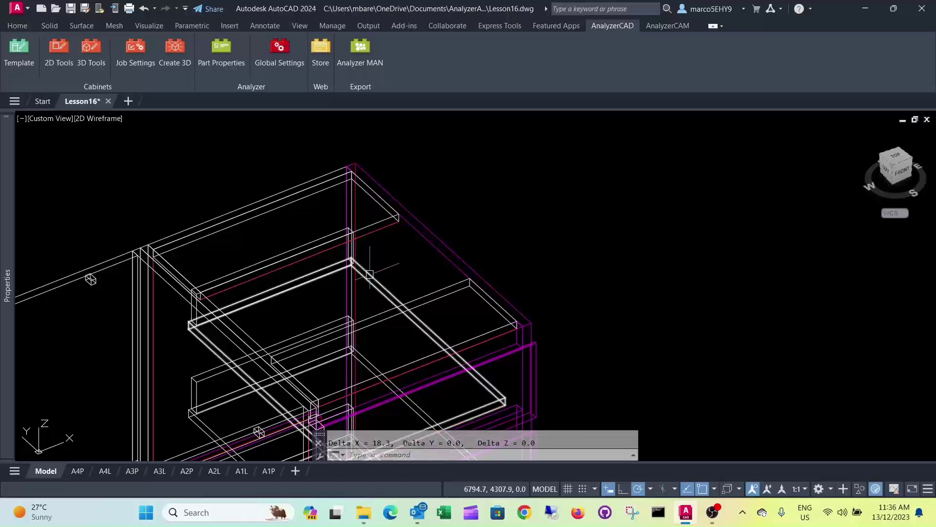
Export both window-selected cabinets to Analyzer MAN as Base_1 and Base_2
middle_click_drag(392, 262, 367, 217)
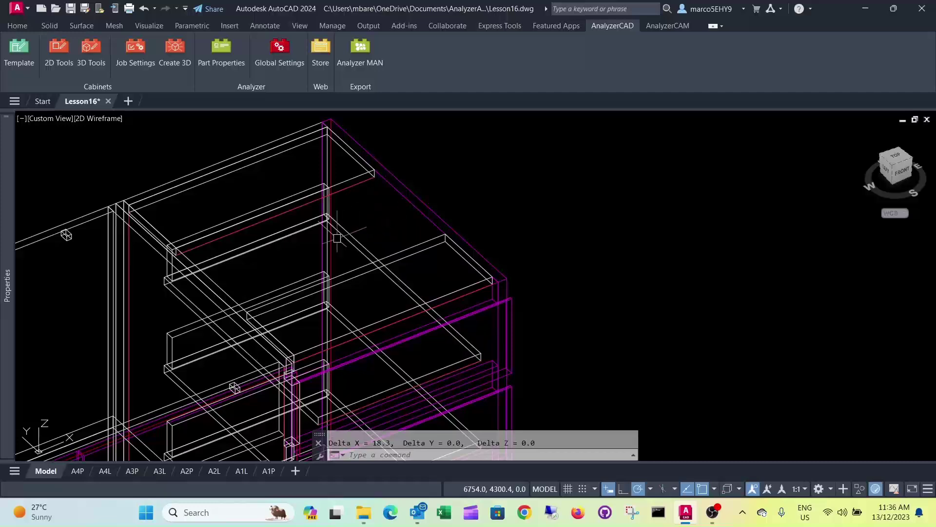
scroll(337, 238, "down", 3)
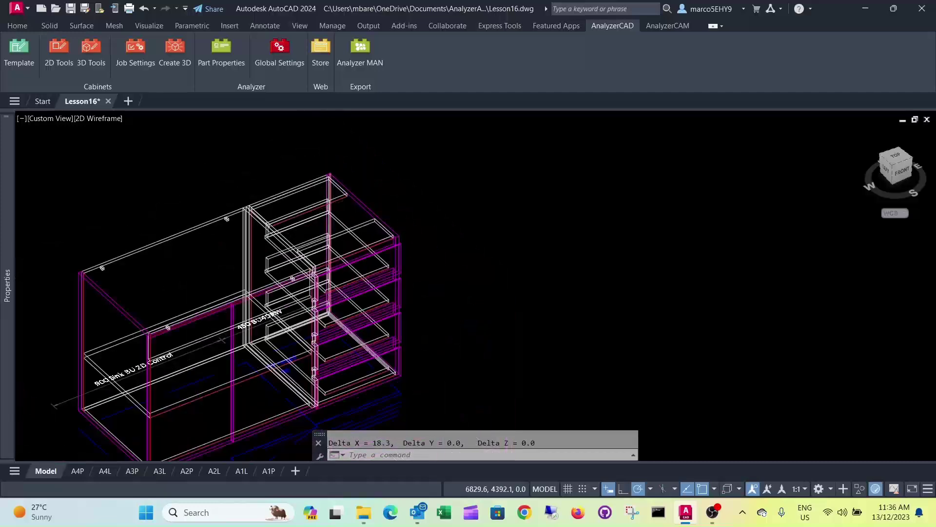
scroll(334, 207, "down", 2)
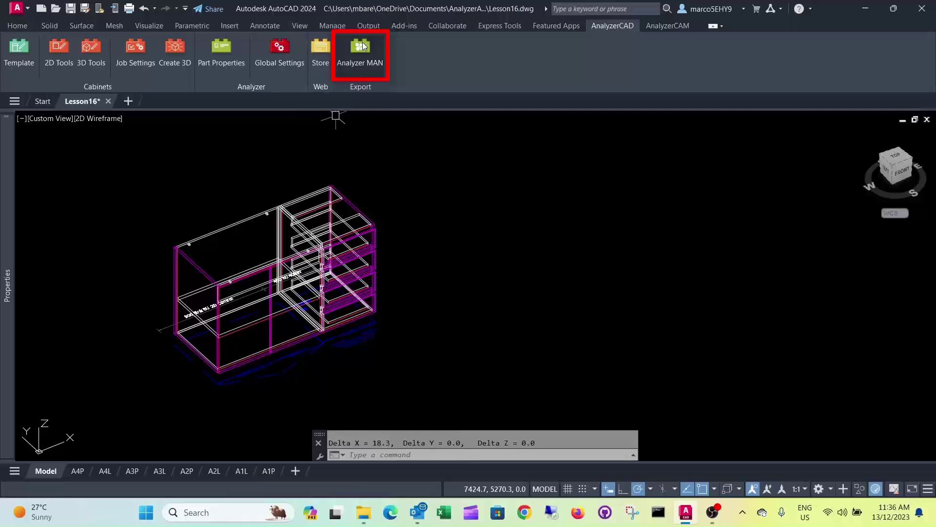
left_click(362, 45)
left_click(431, 407)
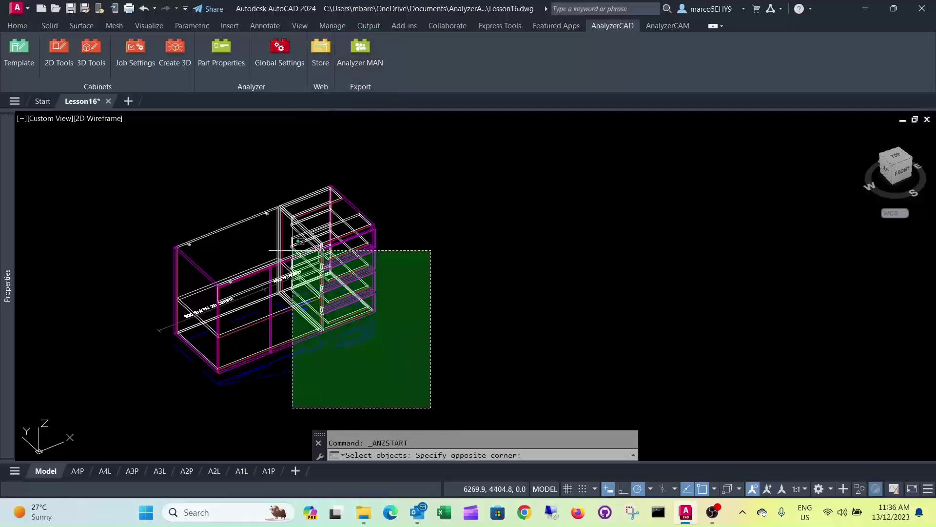
left_click(104, 141)
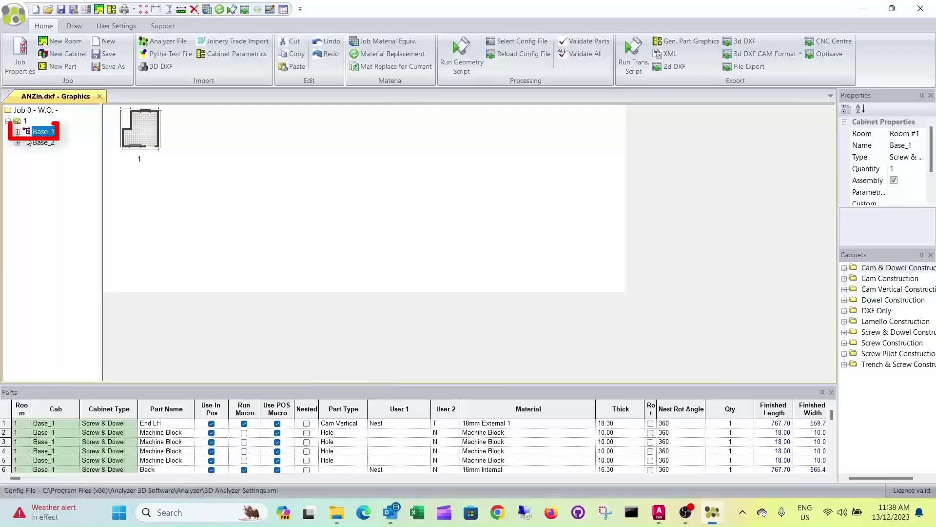
Generate Base_1 part drawings and inspect an End LH hole: 12.00 deep, 5.00 diameter, tool 501
left_click(469, 54)
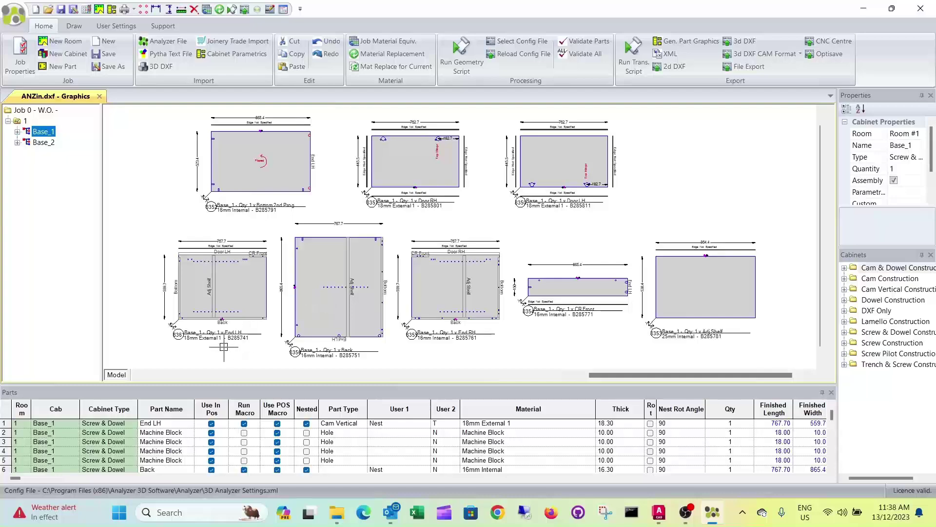
scroll(181, 256, "up", 8)
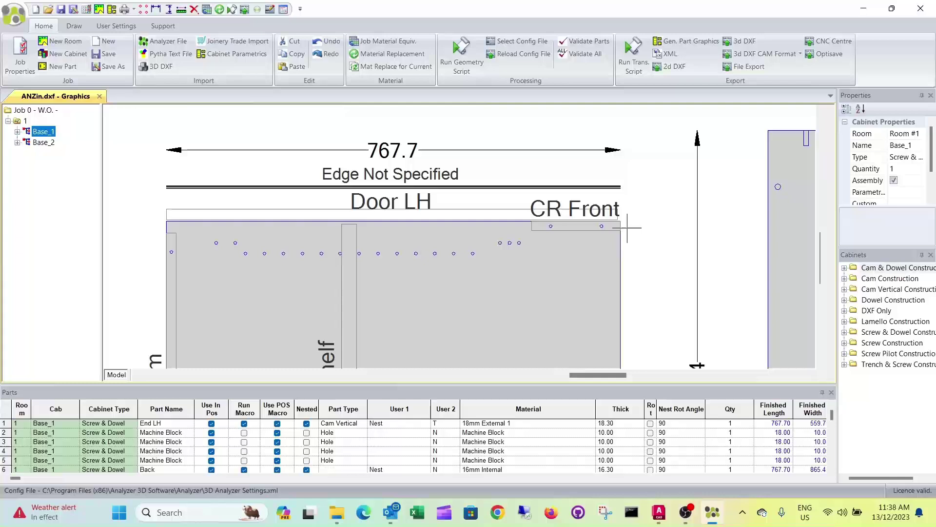
double_click(551, 226)
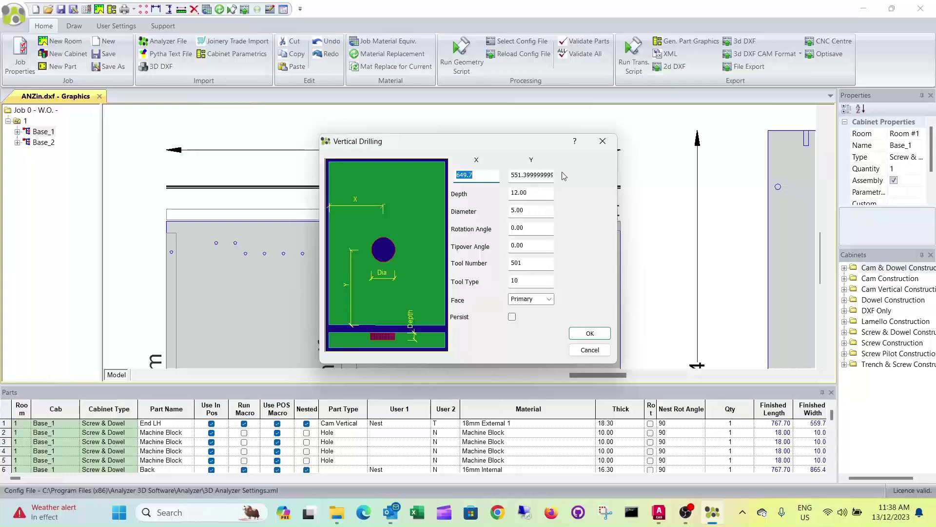
Confirm the End LH edge hole is also 12.00 deep, 5.00 diameter, then zoom out
left_click(602, 141)
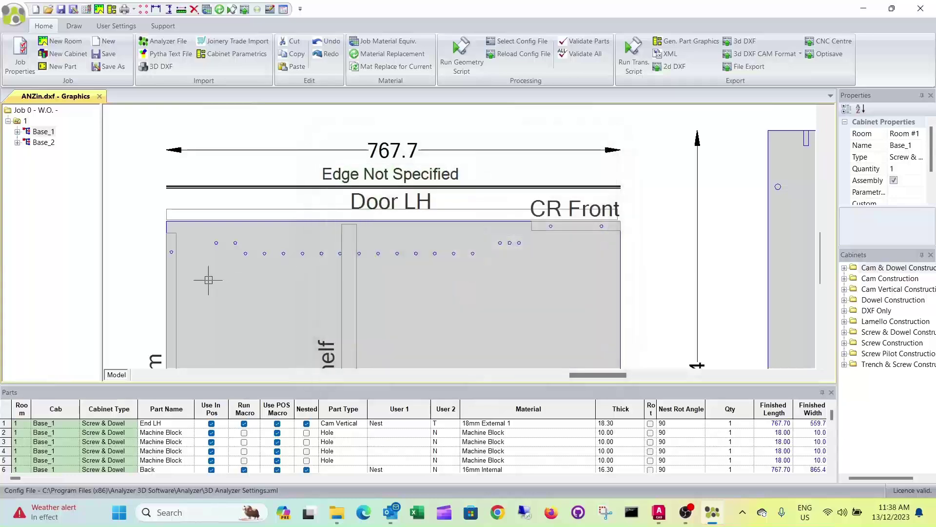
double_click(171, 252)
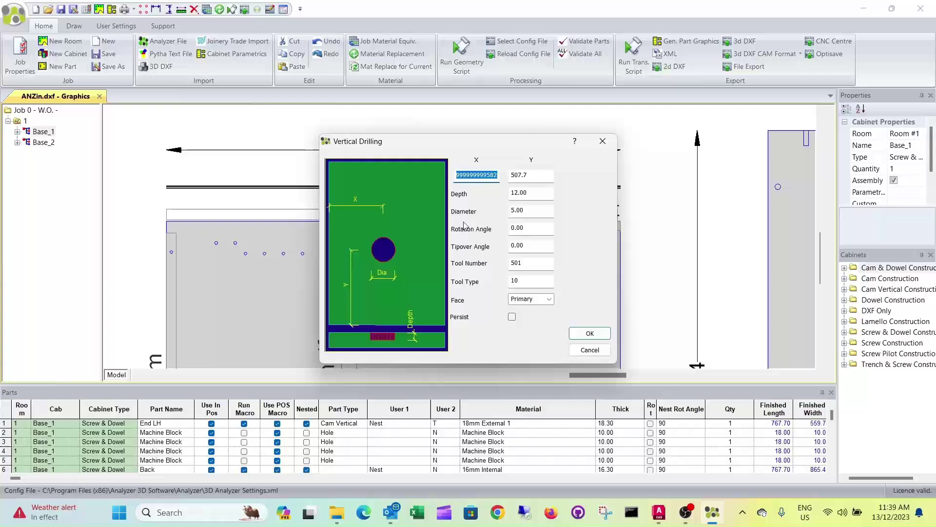
left_click(603, 141)
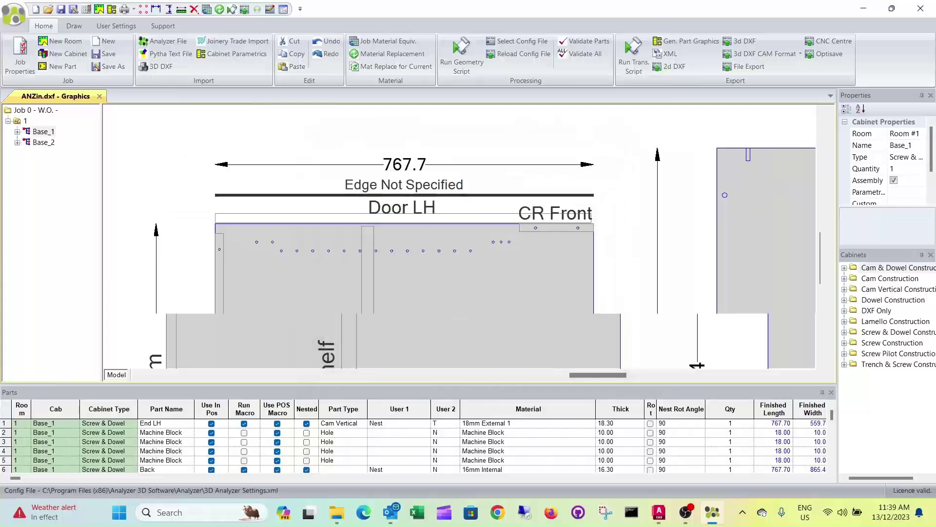
scroll(423, 210, "down", 2)
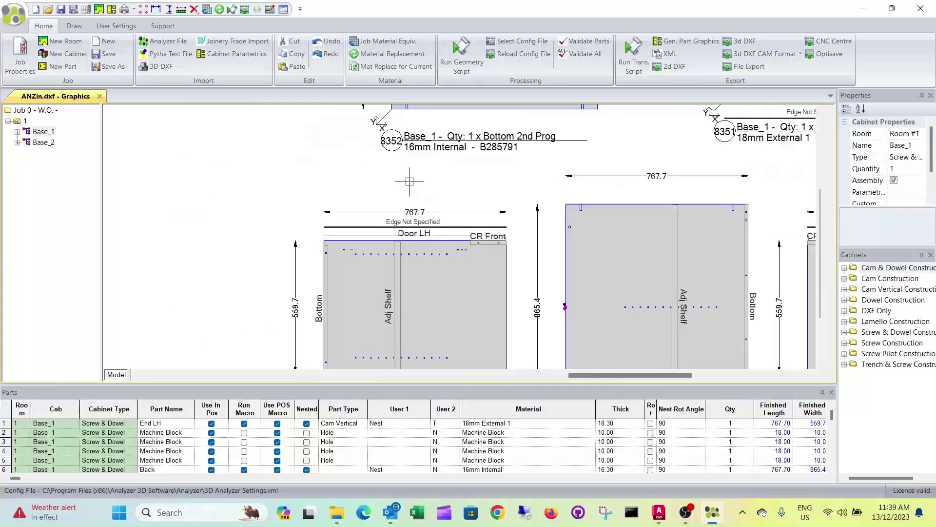